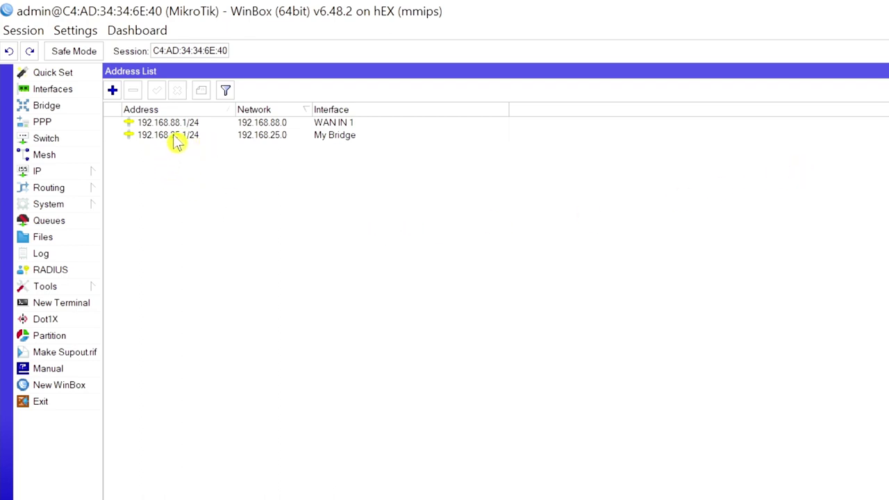
Open the IP hotspot server settings, start the Hotspot Setup wizard and widen its window
mouse_move(178, 143)
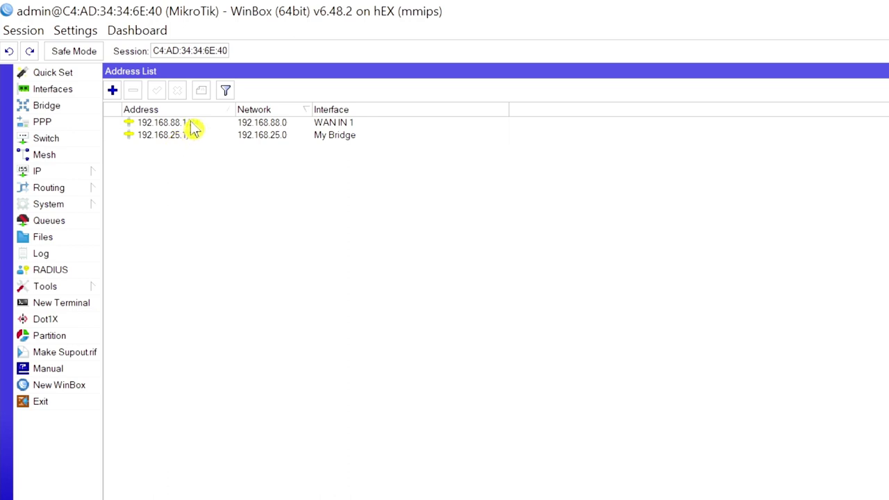
mouse_move(193, 128)
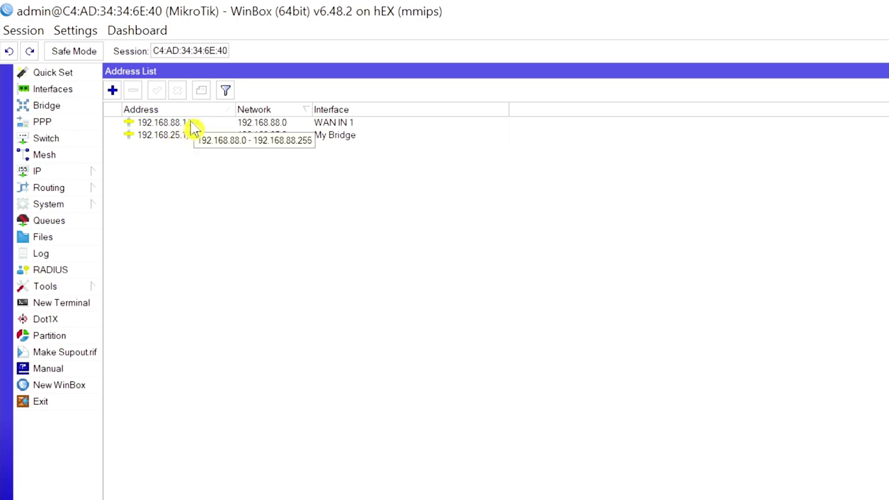
left_click(54, 173)
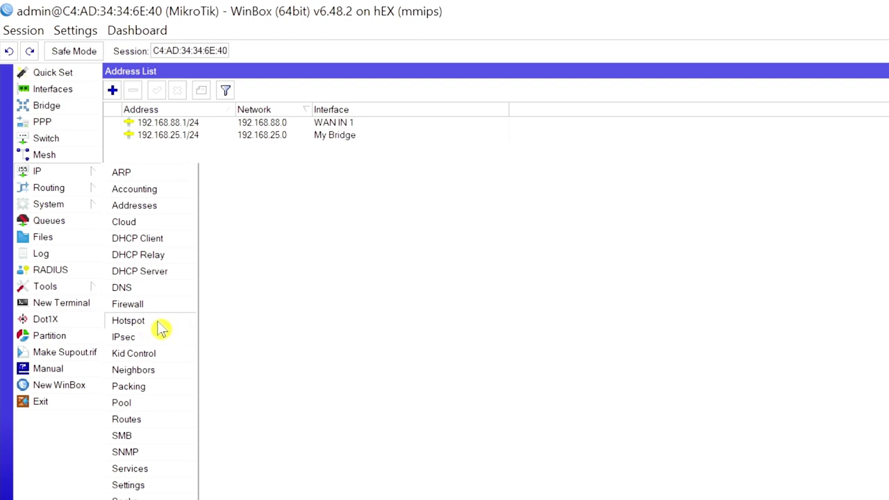
left_click(160, 329)
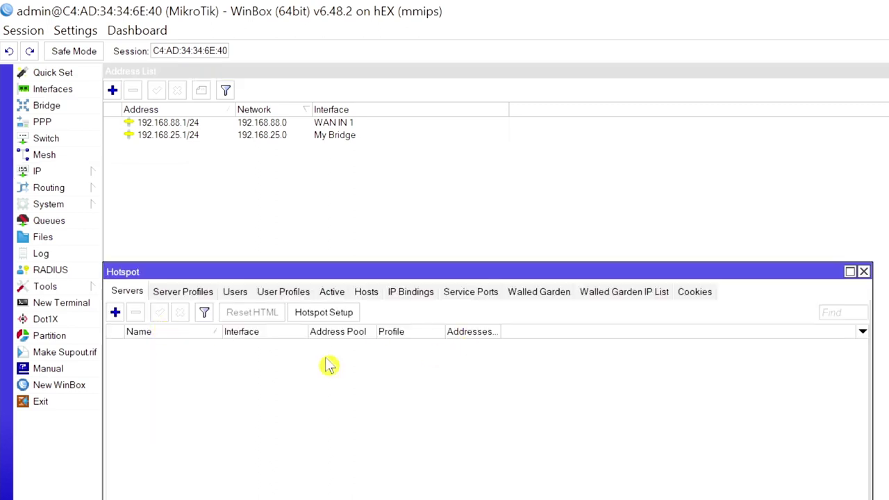
left_click(849, 272)
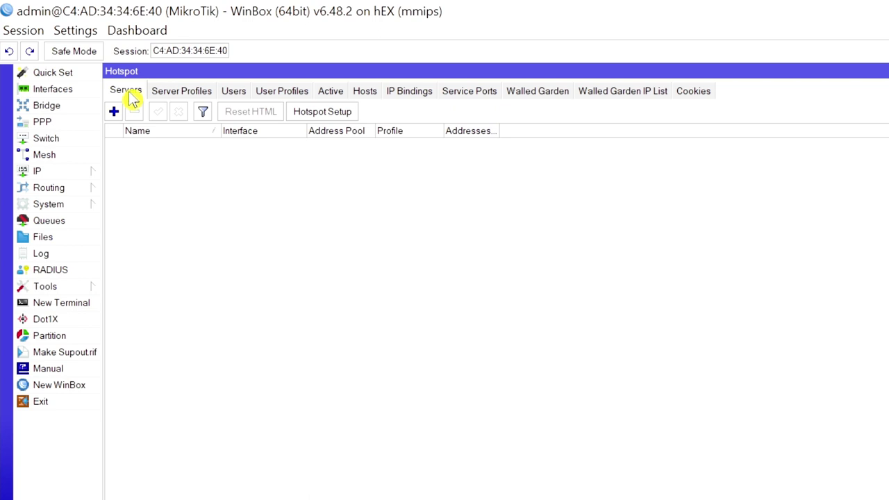
left_click(335, 114)
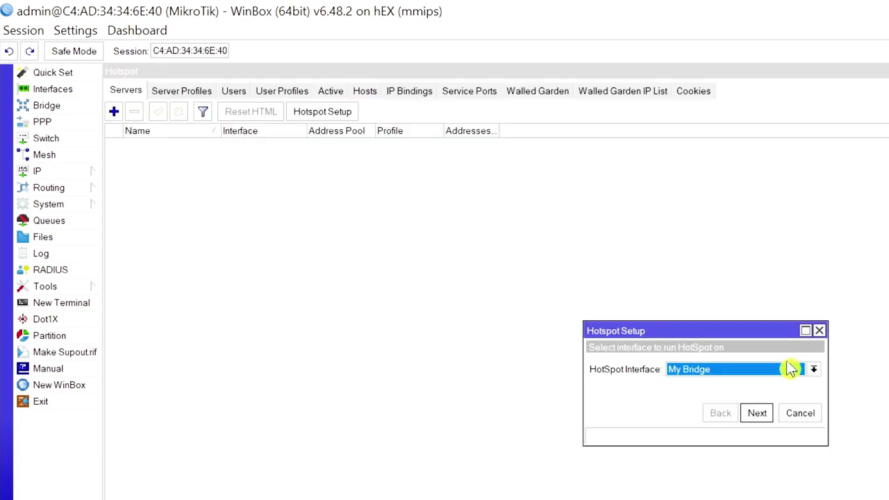
left_click_drag(731, 331, 566, 200)
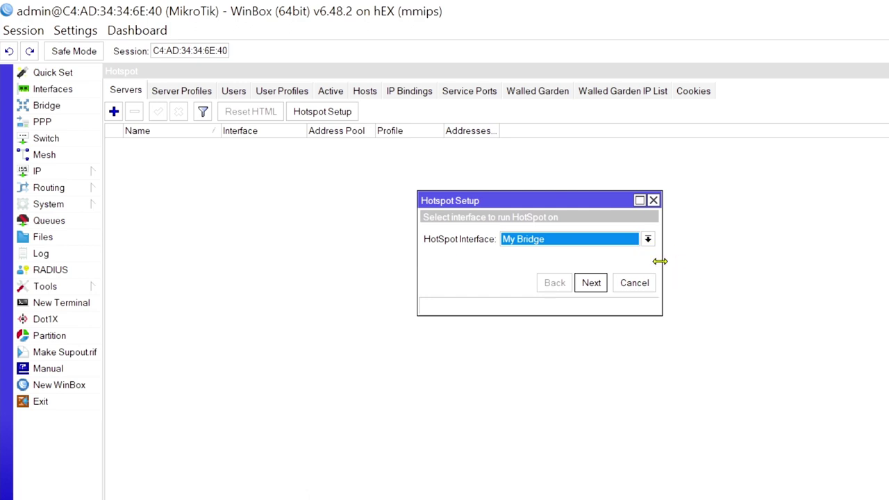
left_click_drag(660, 260, 888, 259)
Try WAN IN 1 and LAN OUT 5 as the hotspot interface
left_click(606, 250)
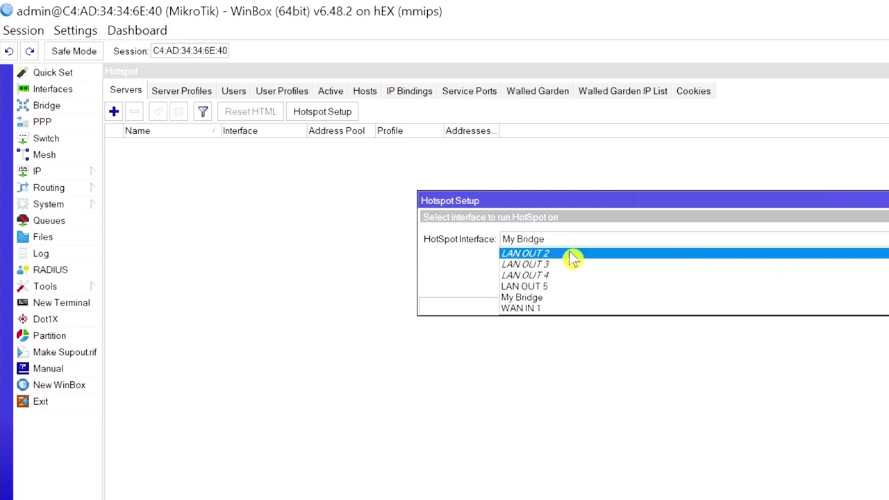
left_click(566, 310)
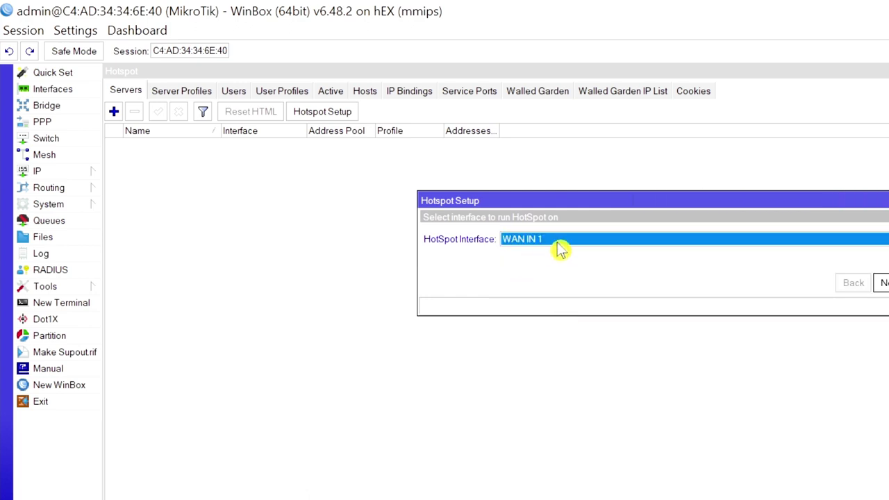
left_click(561, 248)
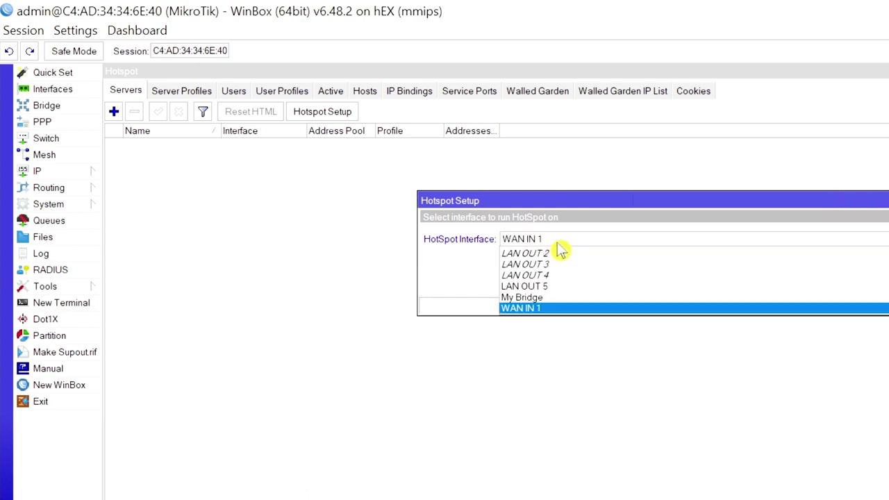
left_click(562, 289)
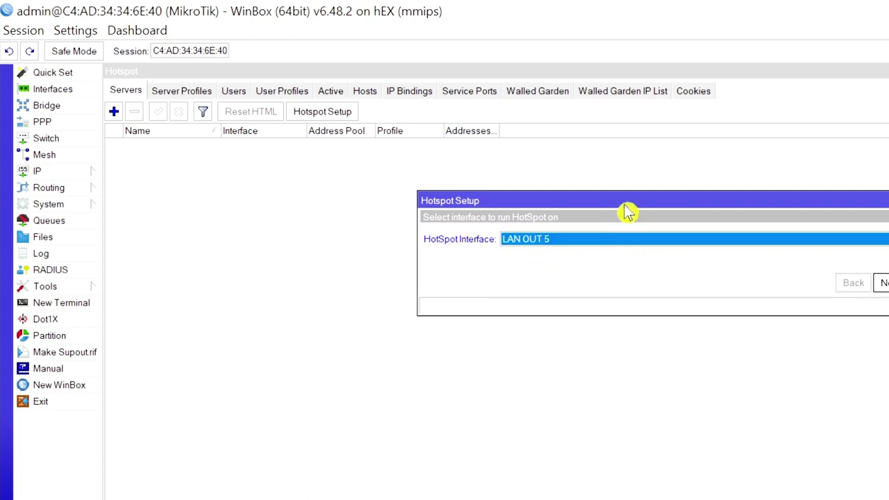
Choose My Bridge as the hotspot interface and continue to the local address settings
left_click_drag(625, 204, 556, 194)
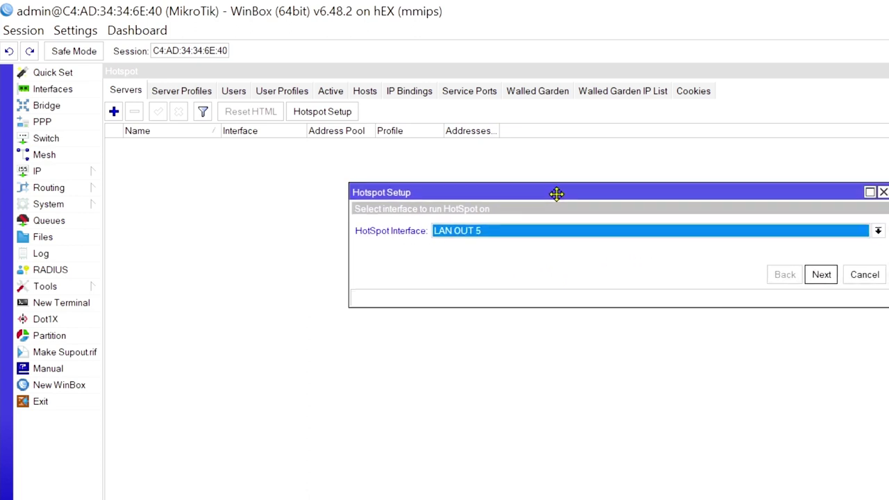
left_click(540, 236)
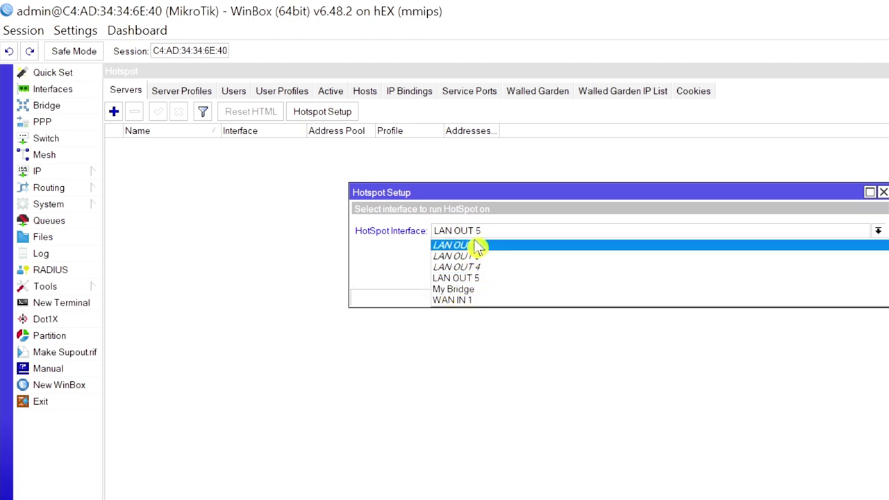
left_click(461, 289)
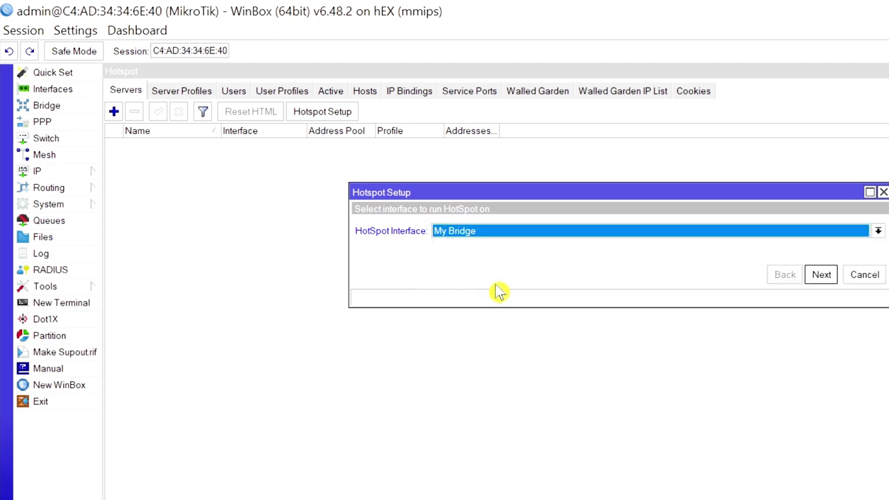
left_click(822, 275)
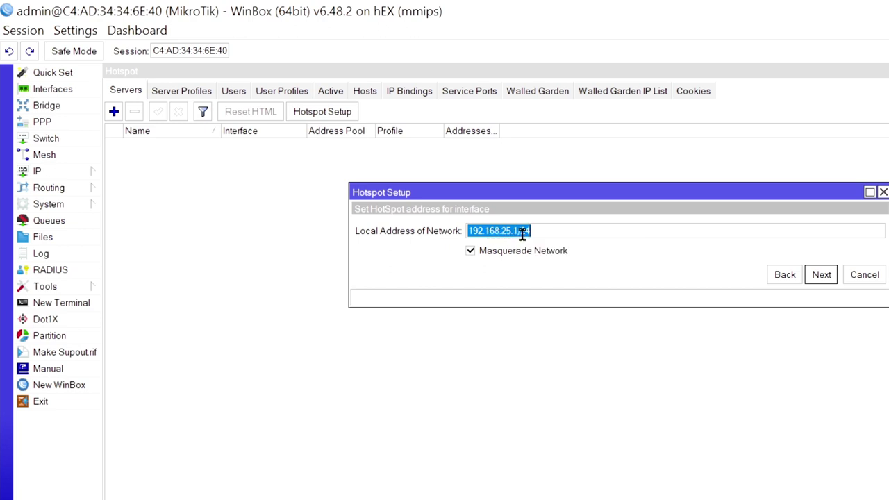
Accept the local network address 192.168.25.1/24 with masquerading and the address pool 192.168.25.2-192.168.25.254
left_click(821, 275)
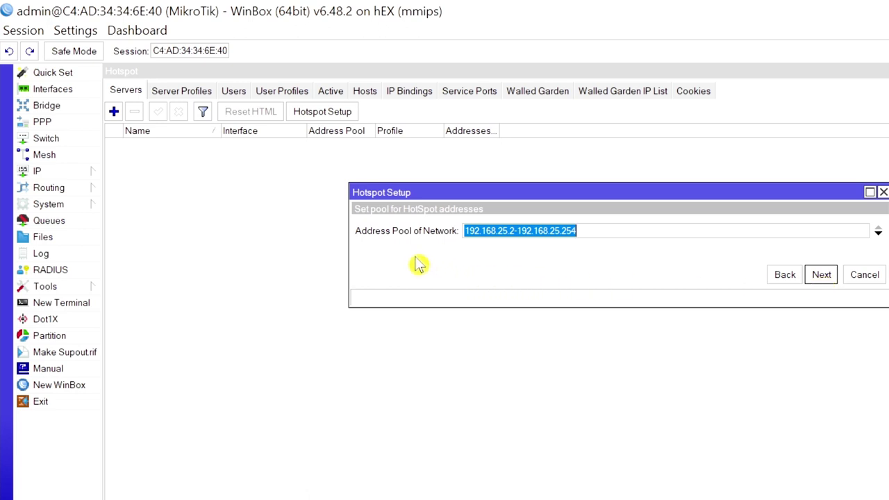
left_click(823, 277)
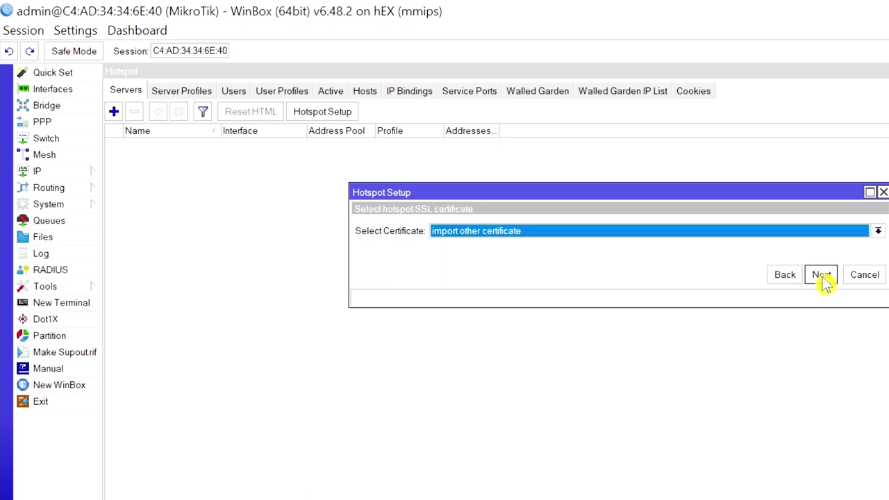
Set the hotspot SSL certificate to none and keep the SMTP server address at 0.0.0.0
left_click(823, 277)
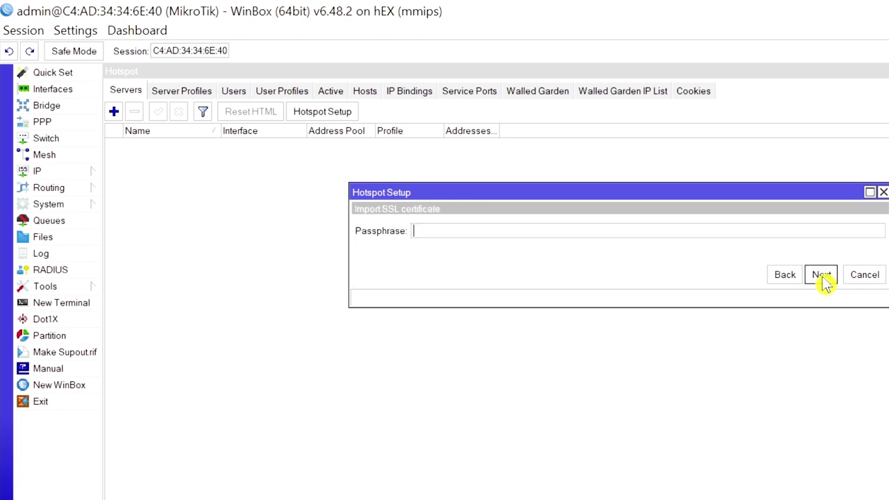
left_click(790, 280)
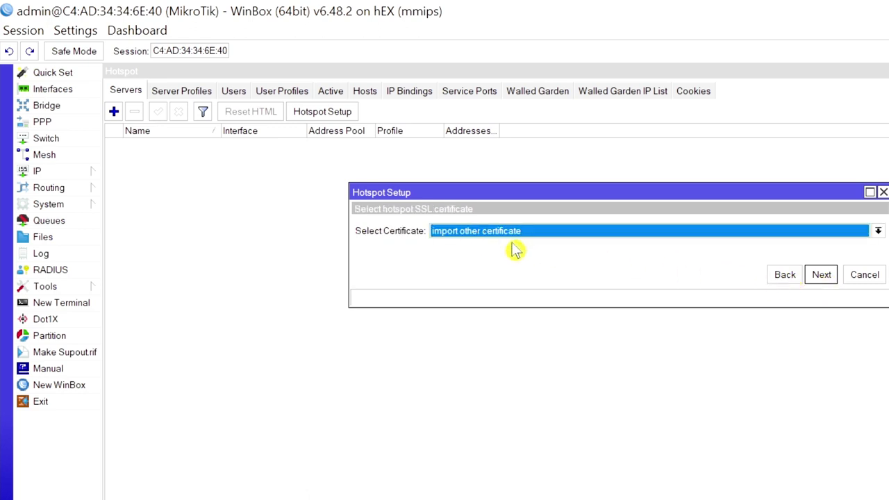
left_click(688, 240)
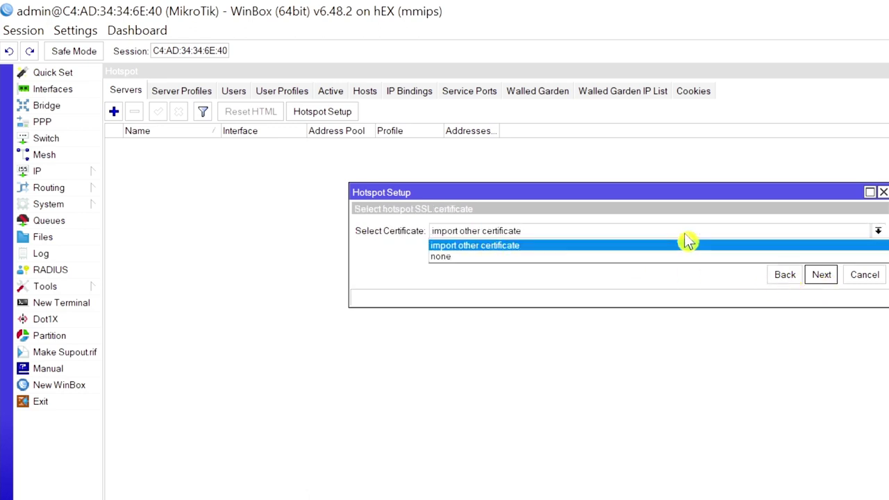
left_click(461, 257)
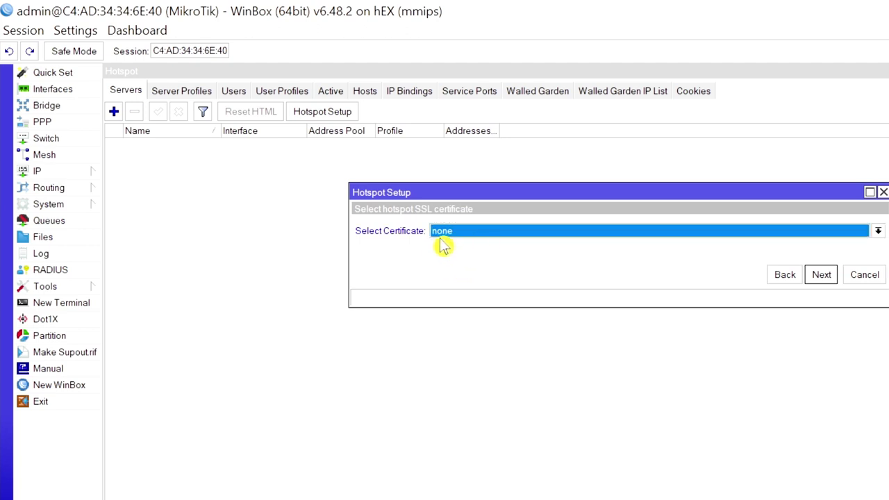
left_click(825, 281)
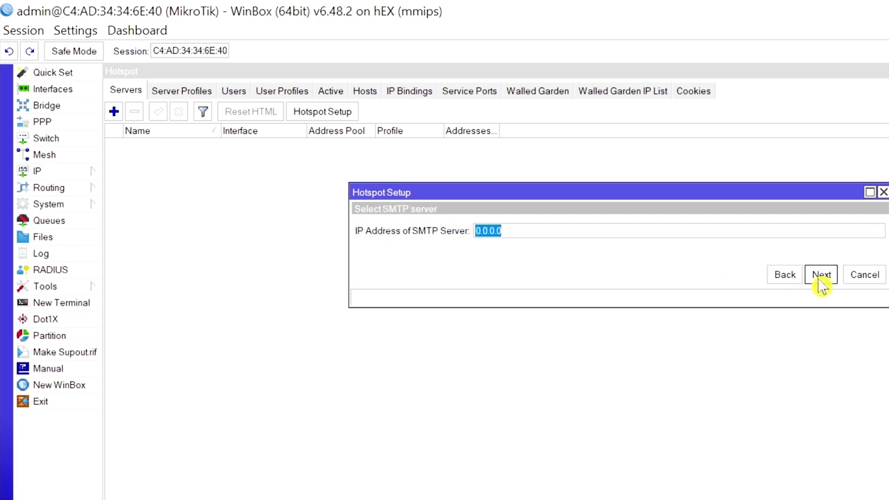
left_click(824, 281)
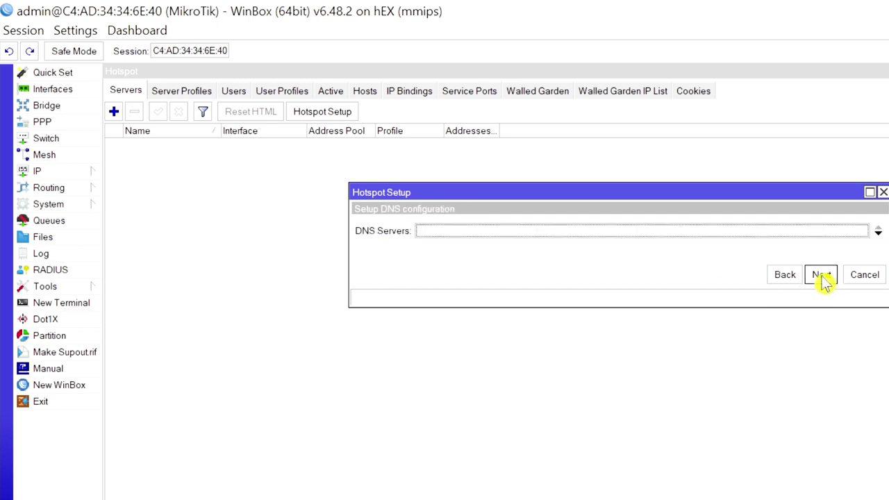
Set the hotspot's DNS servers to 8.8.8.8 and 8.8.4.4
left_click(571, 232)
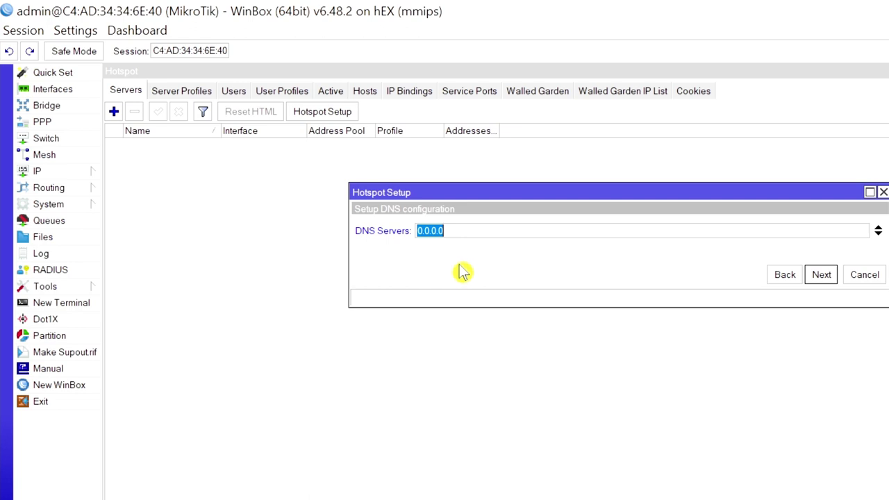
type("8.8.8.8")
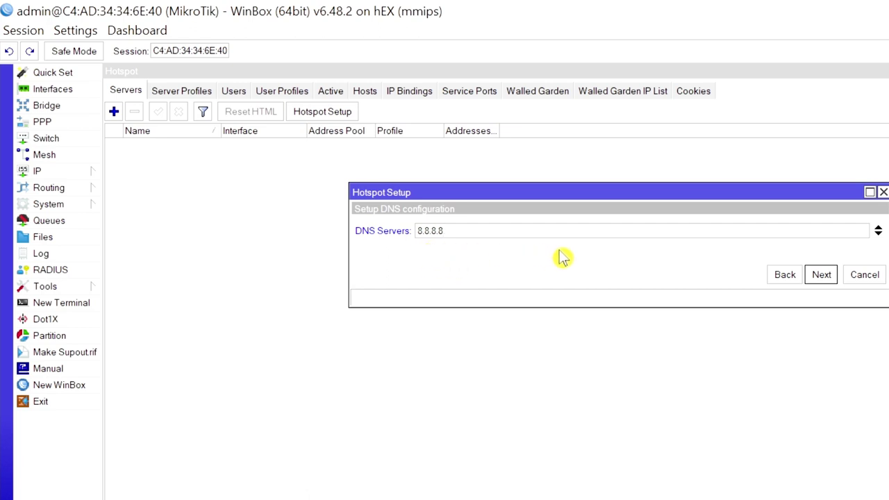
left_click(878, 235)
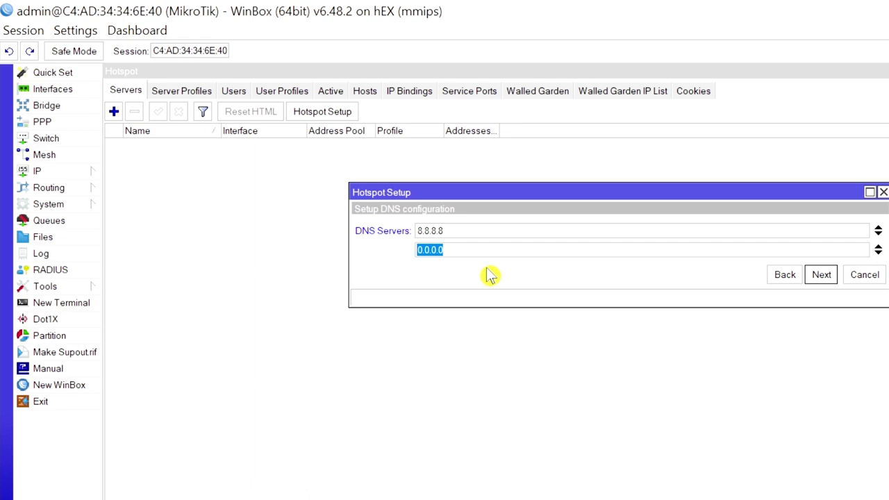
type("8.8.4.4")
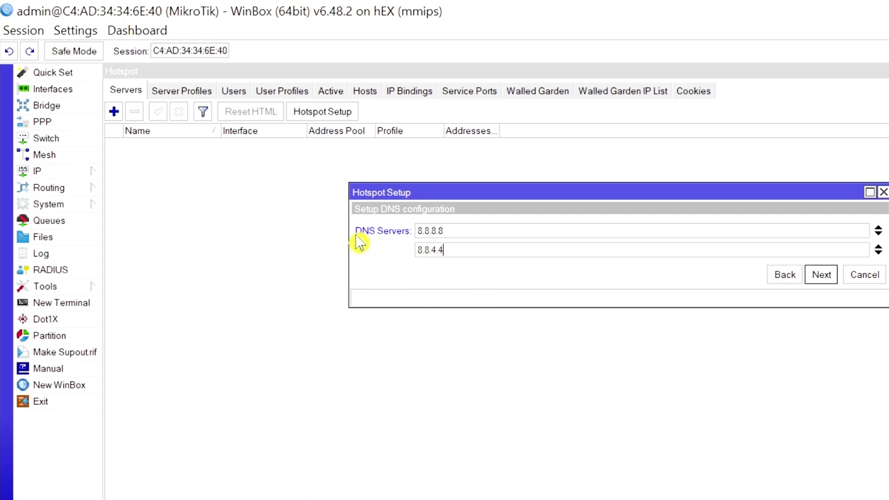
left_click(820, 278)
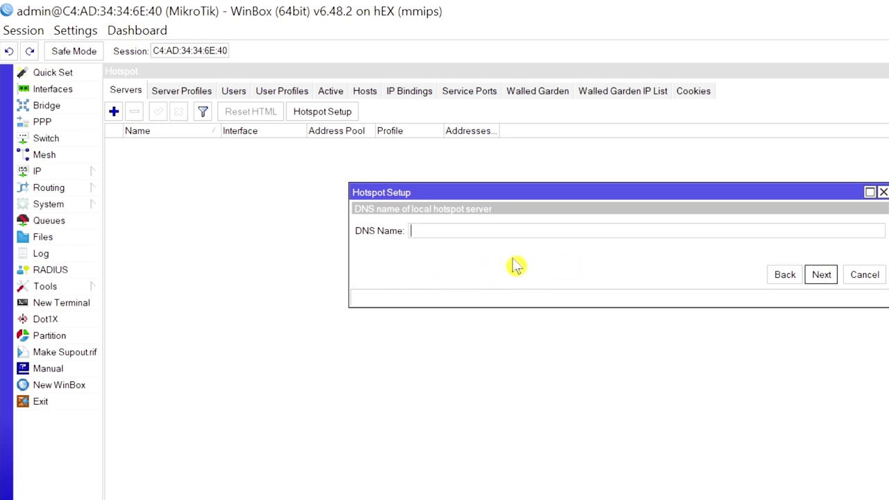
Leave the DNS name empty and complete the hotspot setup with local user admin and the user's password
left_click(821, 275)
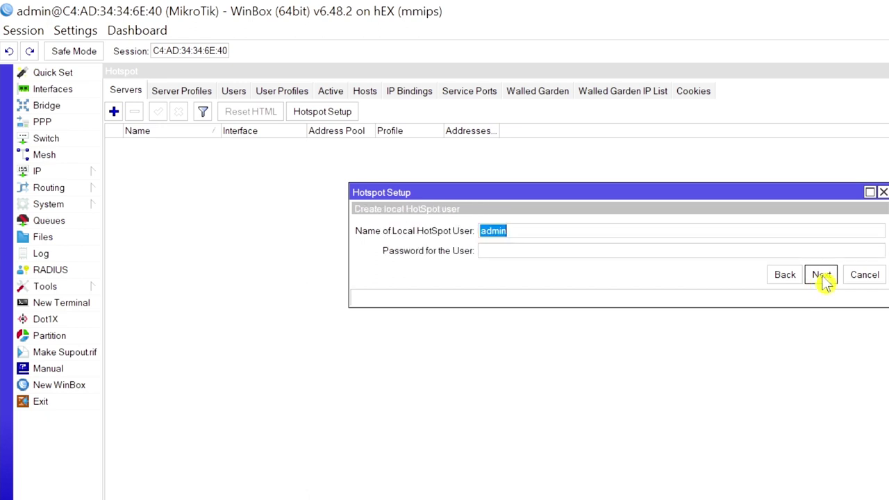
left_click(502, 253)
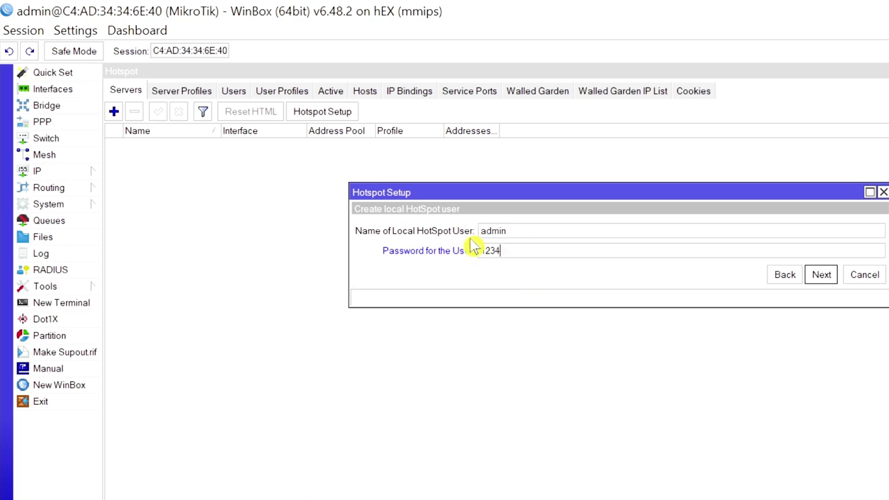
left_click(827, 276)
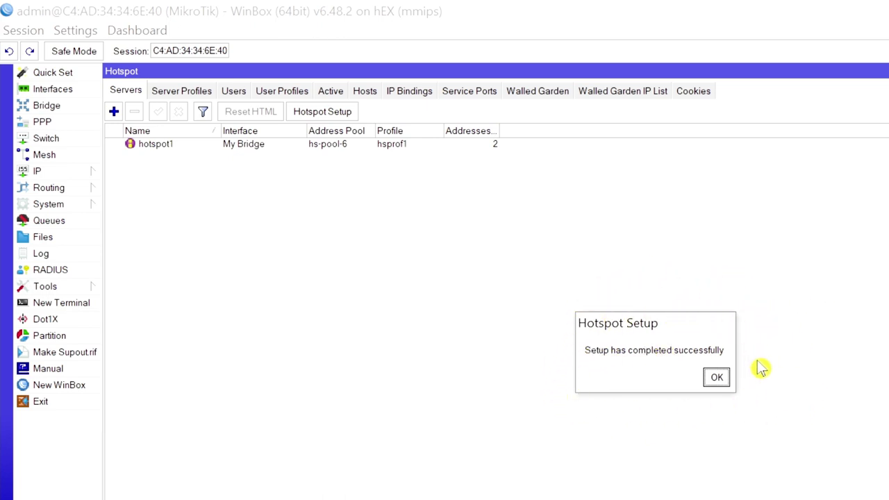
left_click(719, 382)
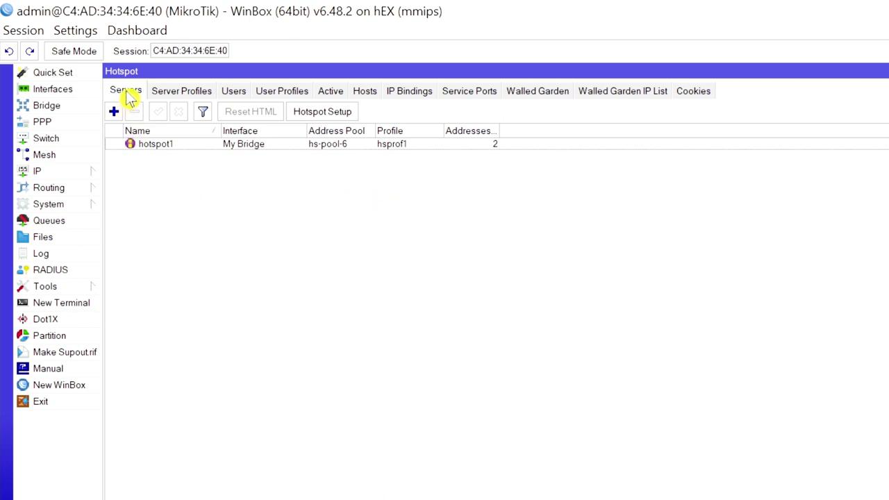
Examine the hotspot server profiles hsprof1 and default, including their HTML directory
left_click(182, 96)
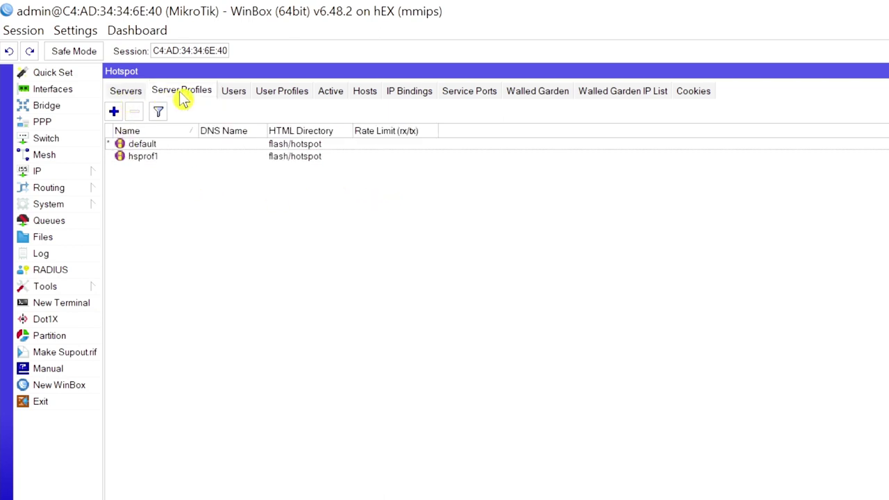
left_click(160, 167)
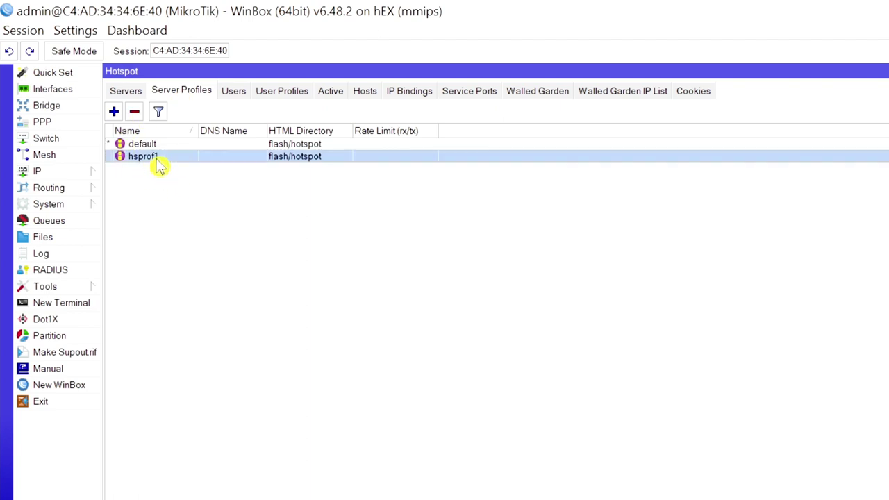
left_click(288, 145)
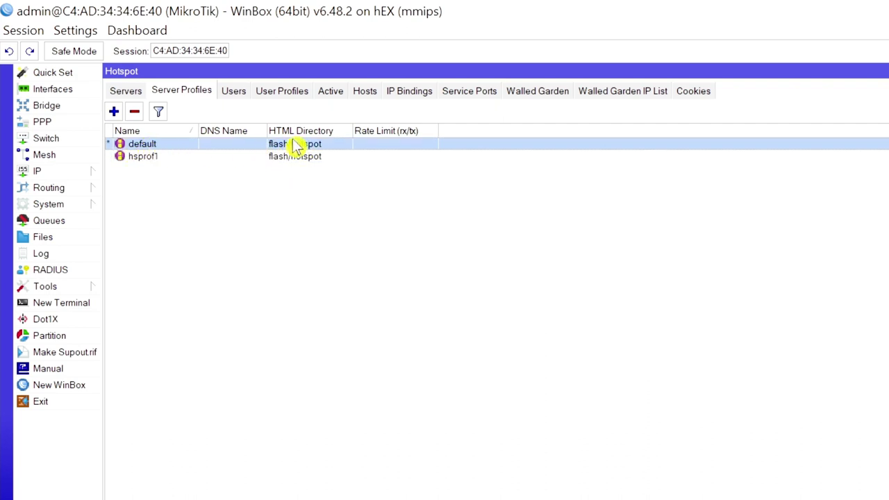
In the hsprof1 server profile, enable login by MAC, HTTP PAP and HTTPS, disable login by Cookie, and save the changes
left_click(163, 161)
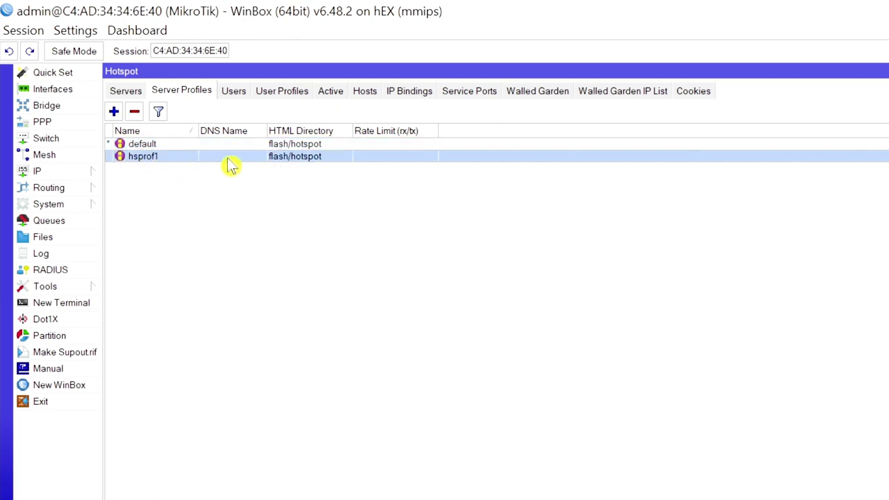
double_click(317, 166)
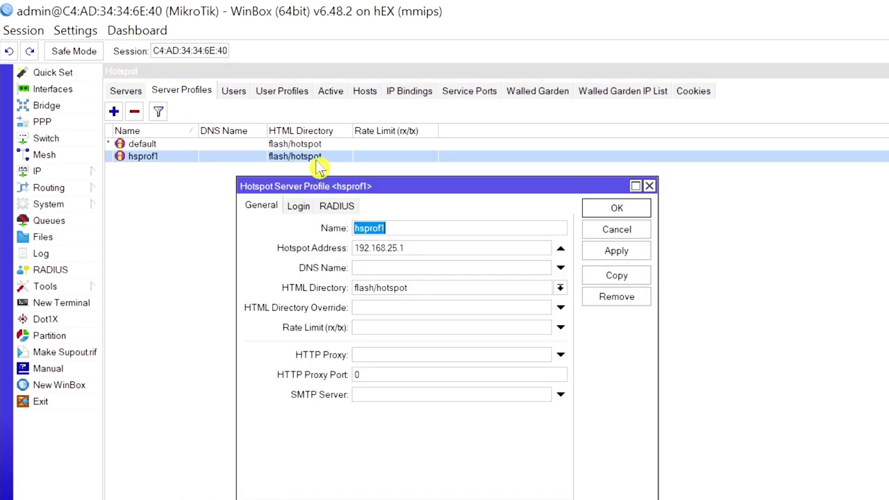
left_click_drag(645, 189, 688, 178)
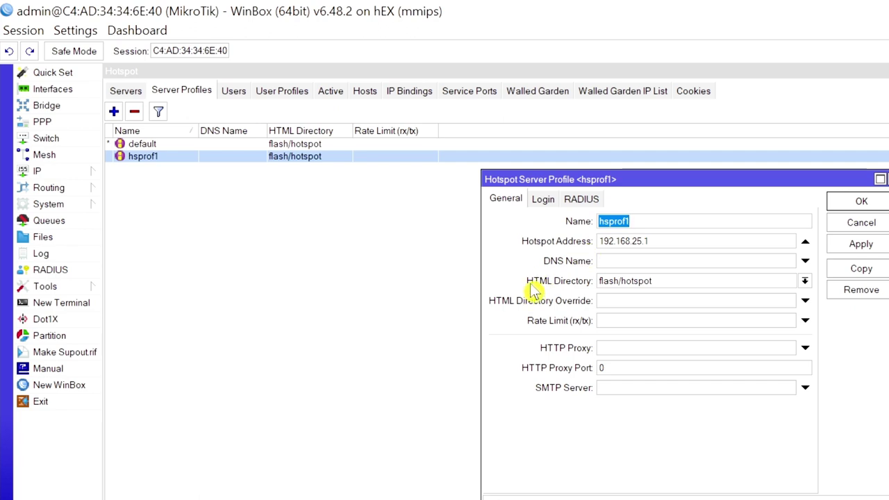
left_click(543, 200)
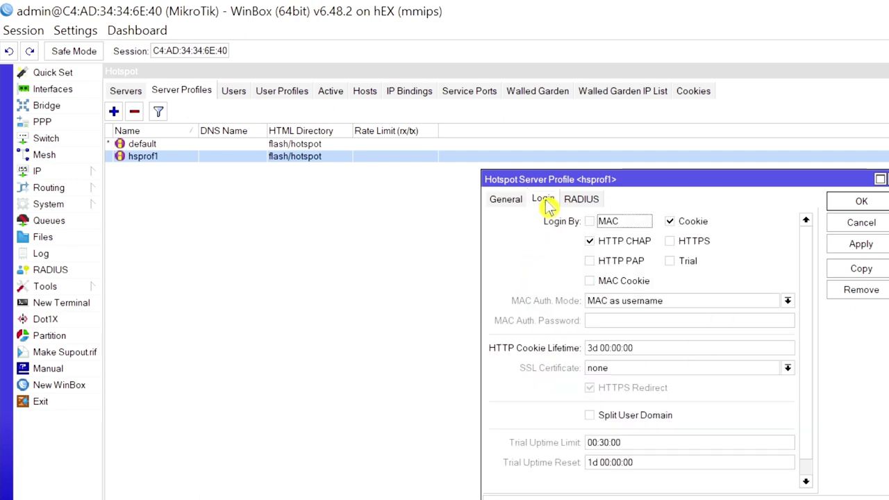
left_click(590, 222)
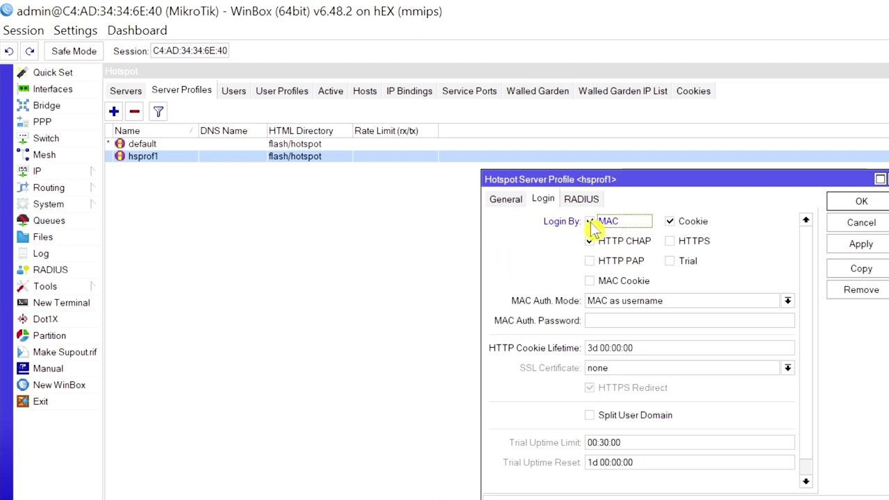
left_click(591, 261)
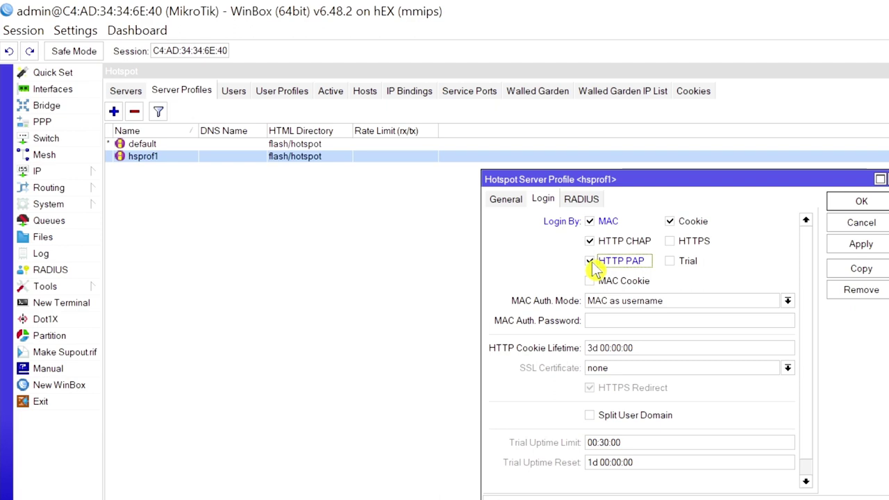
left_click(673, 223)
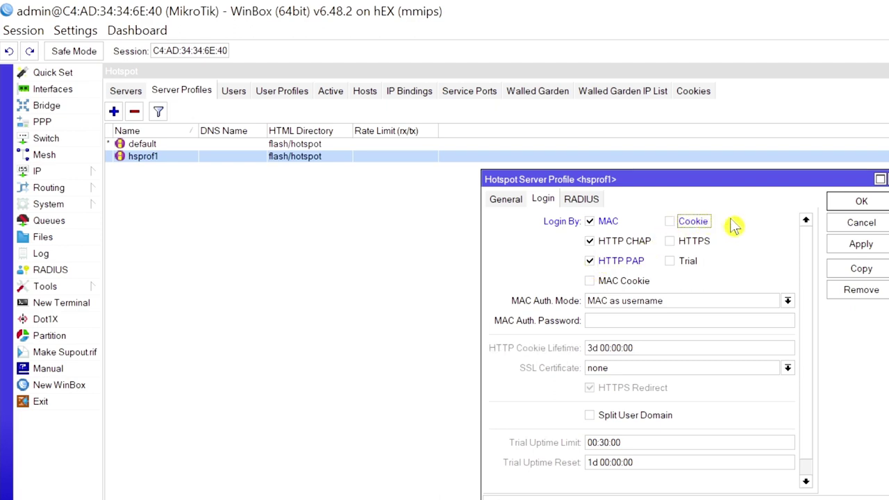
left_click(671, 243)
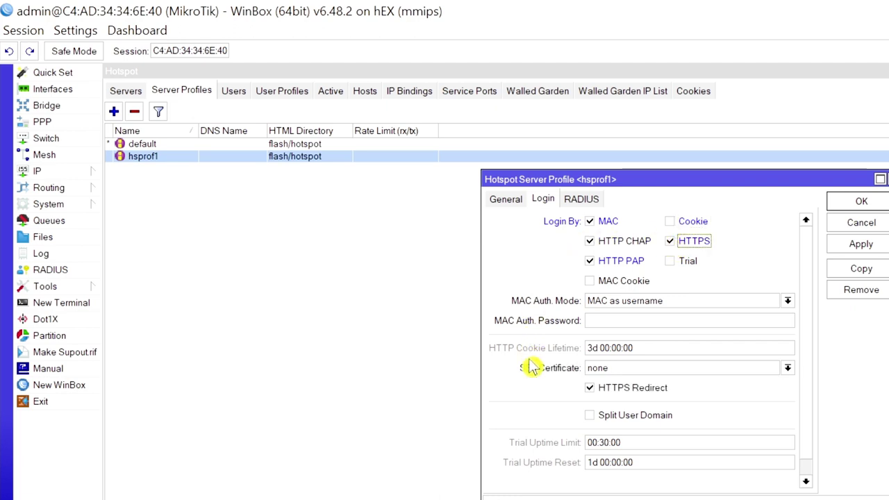
left_click(842, 250)
left_click(850, 205)
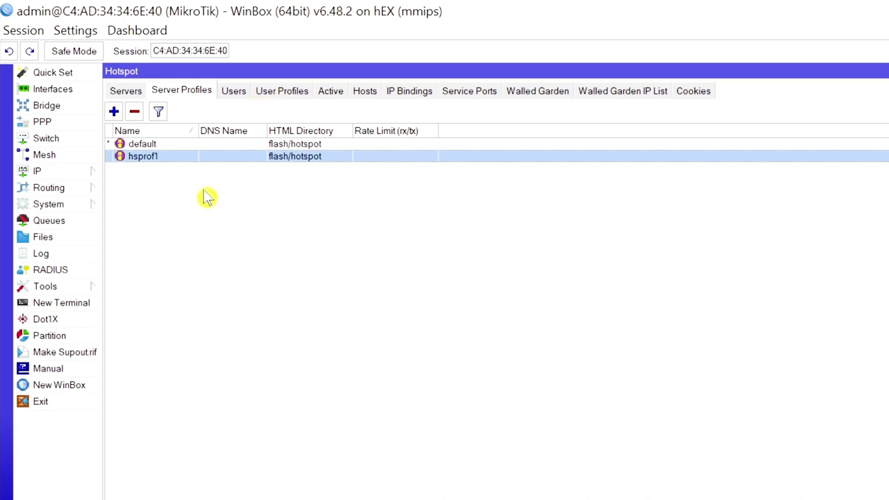
Review the hotspot's user profiles, its user list and the configured hotspot servers
left_click(289, 94)
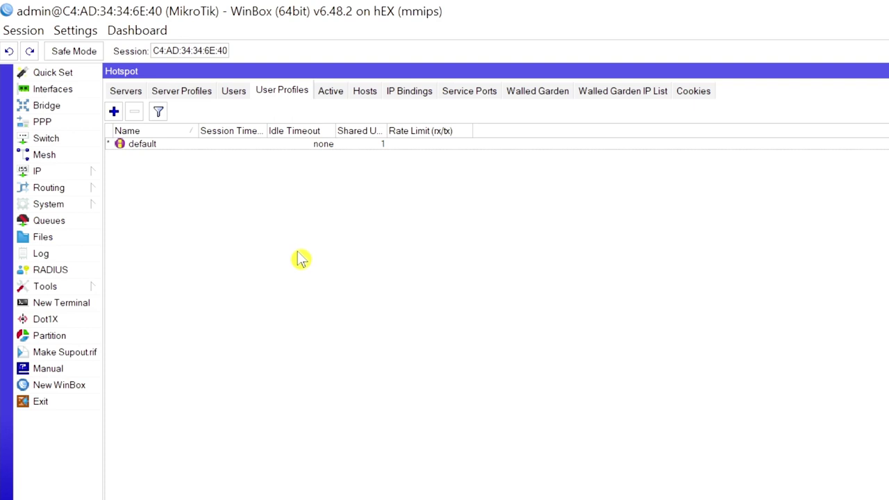
left_click(234, 93)
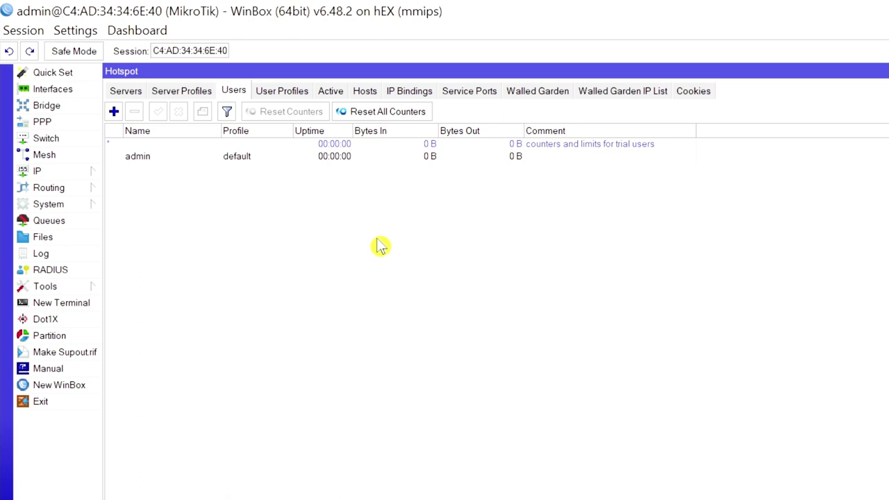
left_click(194, 94)
left_click(126, 92)
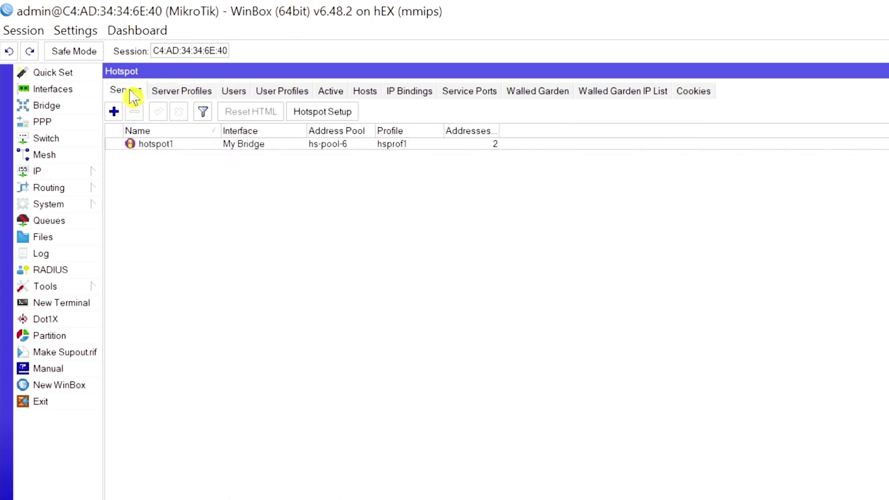